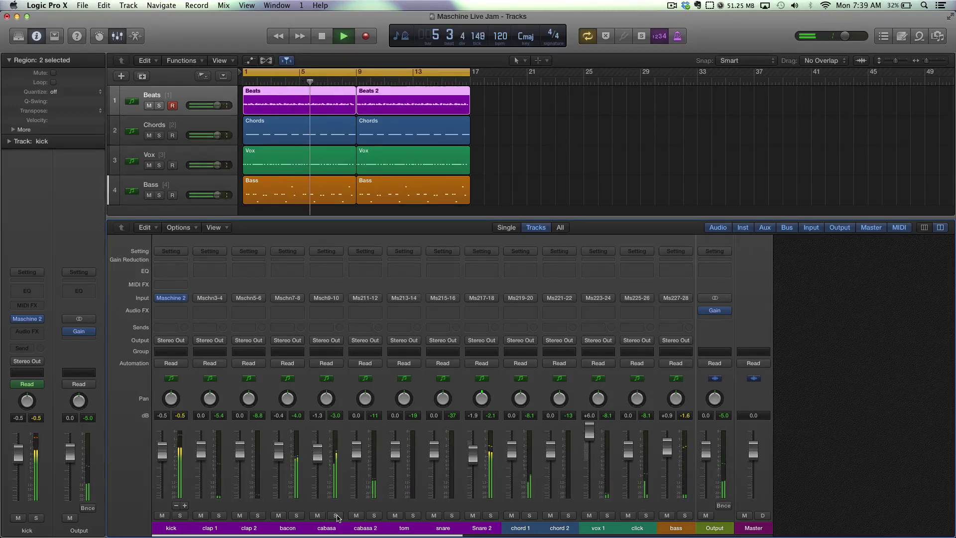
Step: Check the MIDI channel of the Chords, Vox and Bass tracks in the inspector, then stop playback
click(192, 127)
click(8, 143)
click(185, 157)
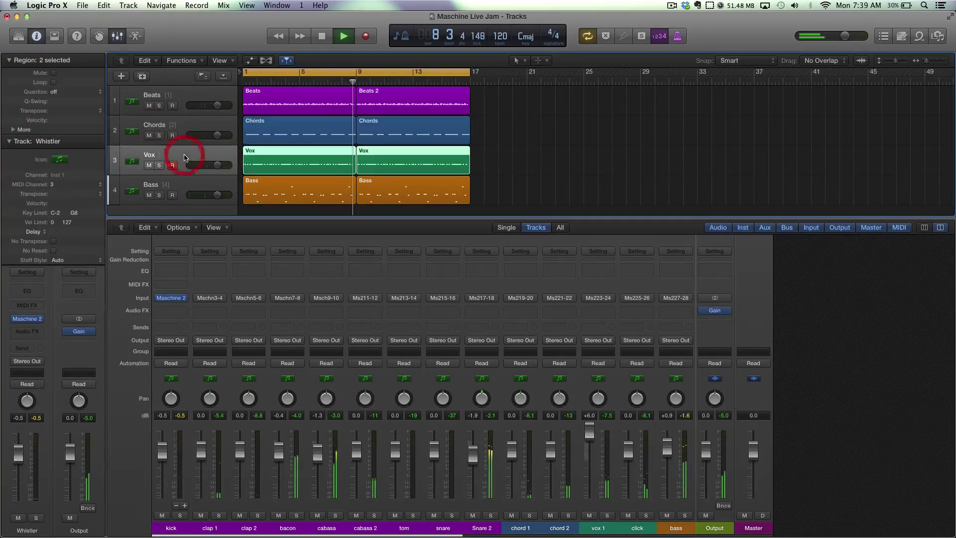
click(178, 187)
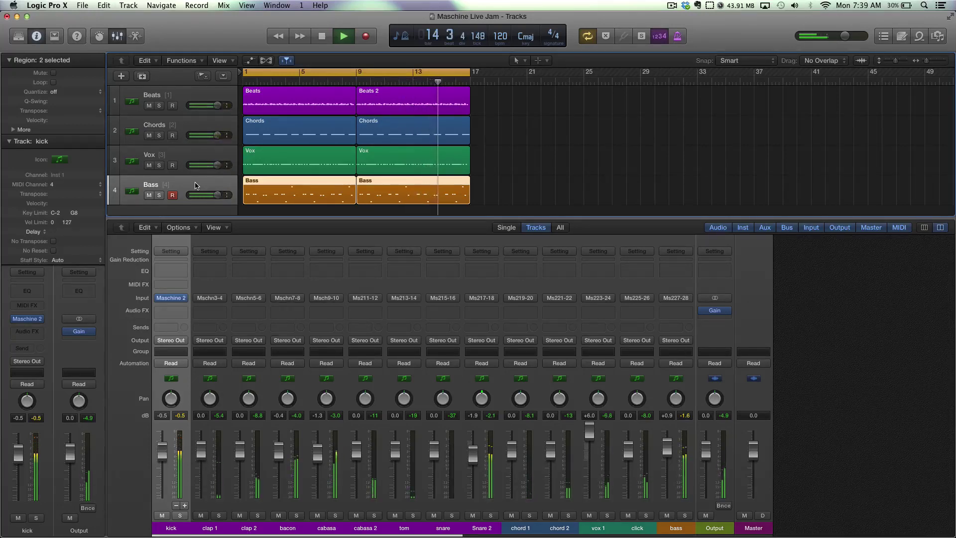
key(space)
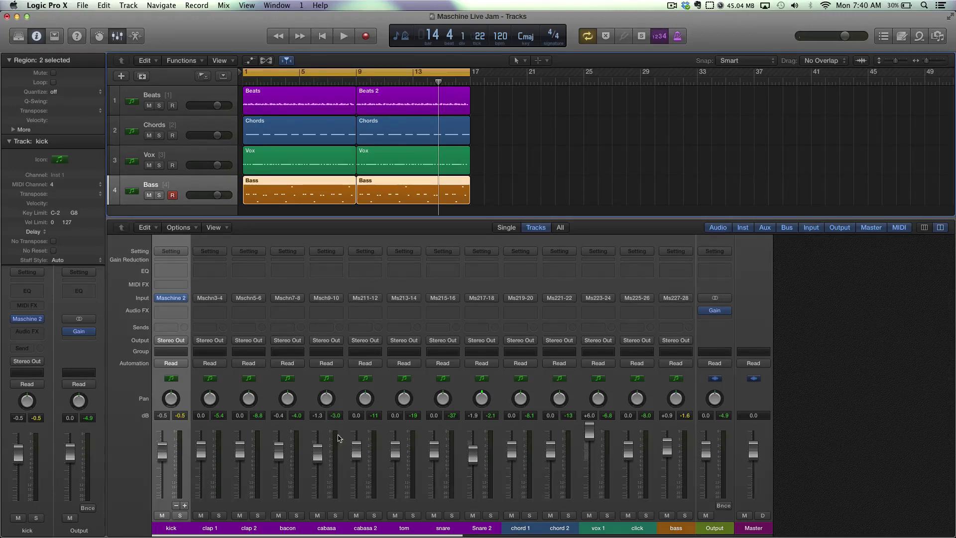
Step: Solo and play the cabasa channel, then insert a Channel EQ on it
click(335, 515)
key(space)
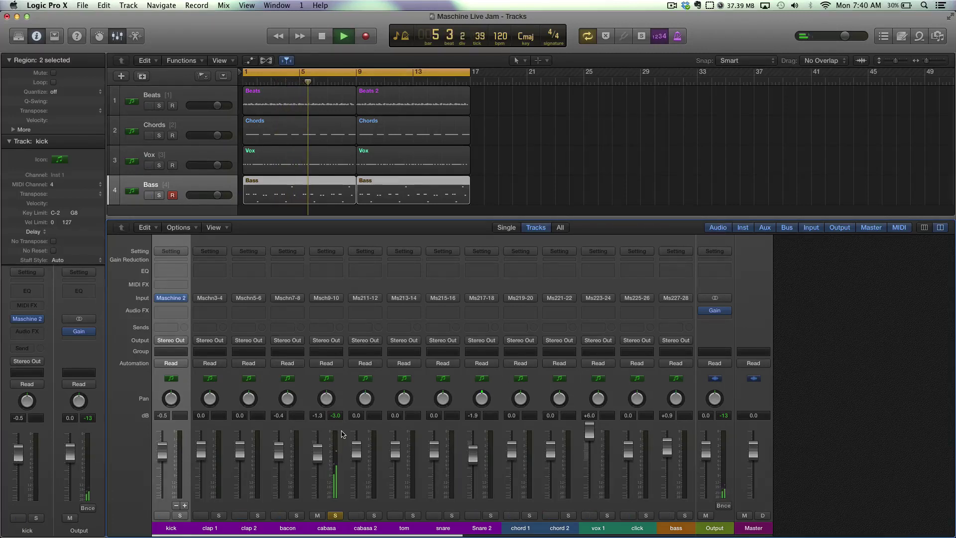
click(333, 273)
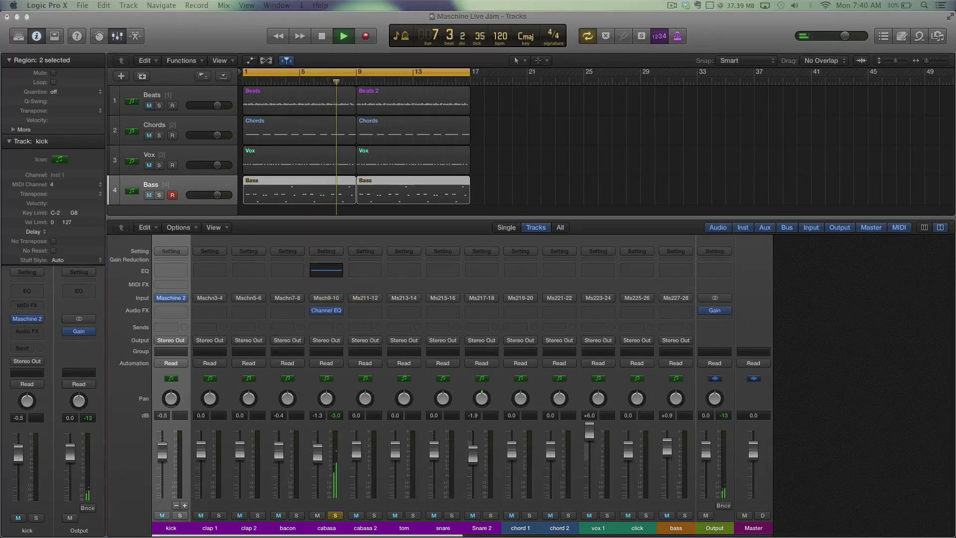
Step: Turn on the Channel EQ analyzer and enable the high cut at 12800 Hz
drag(560, 125, 551, 91)
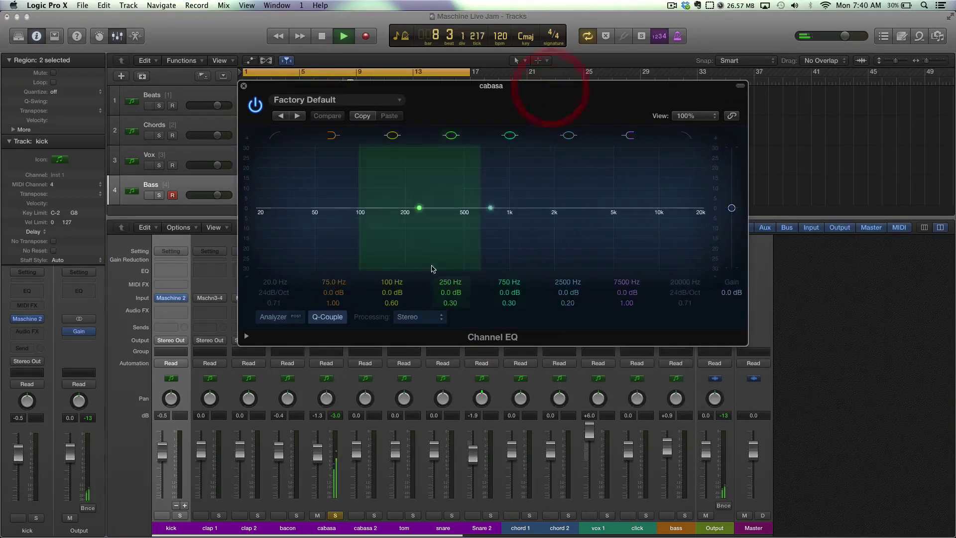
click(273, 317)
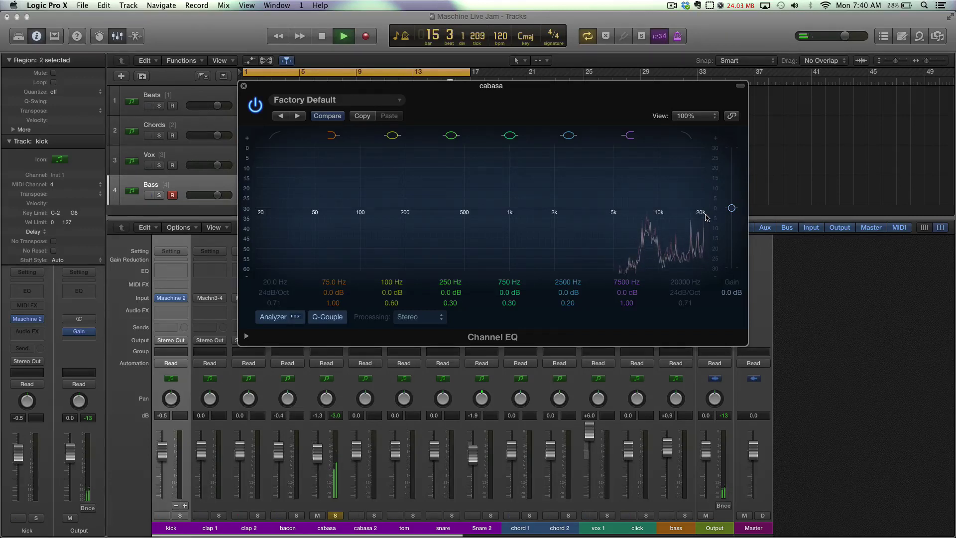
click(688, 138)
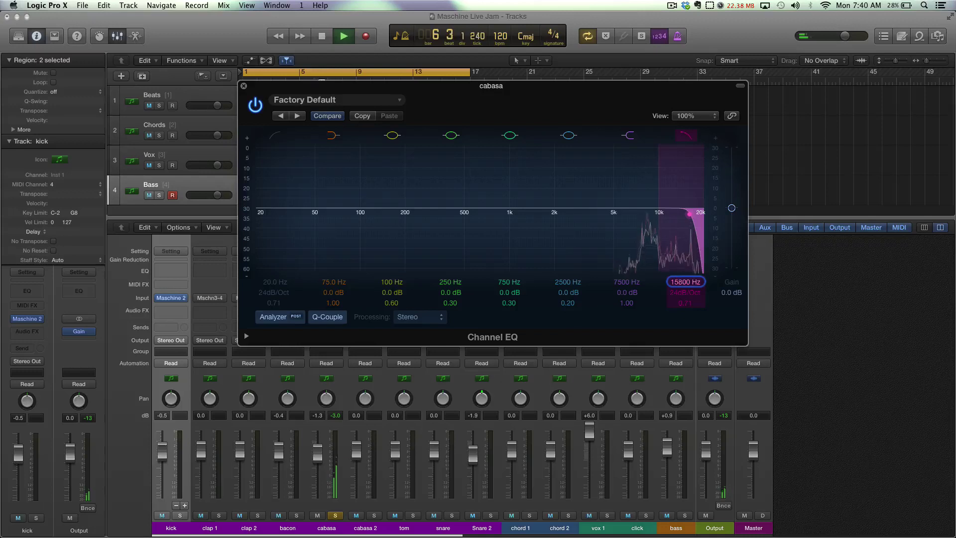
drag(688, 214, 671, 214)
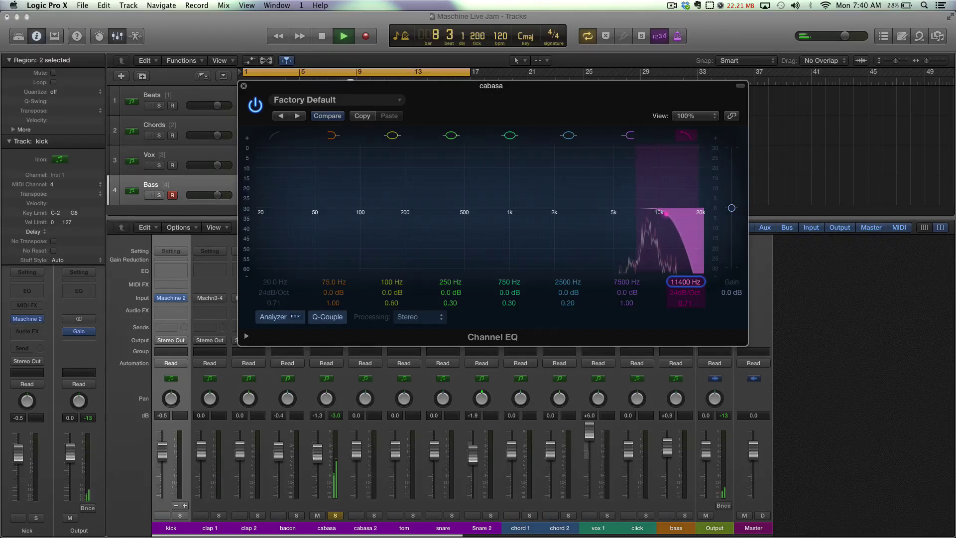
drag(667, 213, 675, 214)
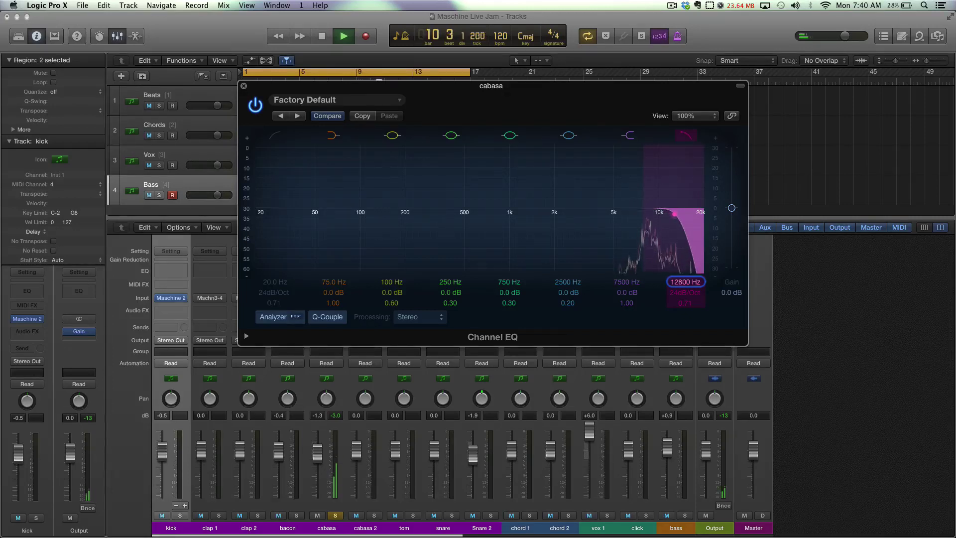
Step: Unsolo the cabasa, stop playback, reset all peak readouts and select the cabasa strip
click(336, 516)
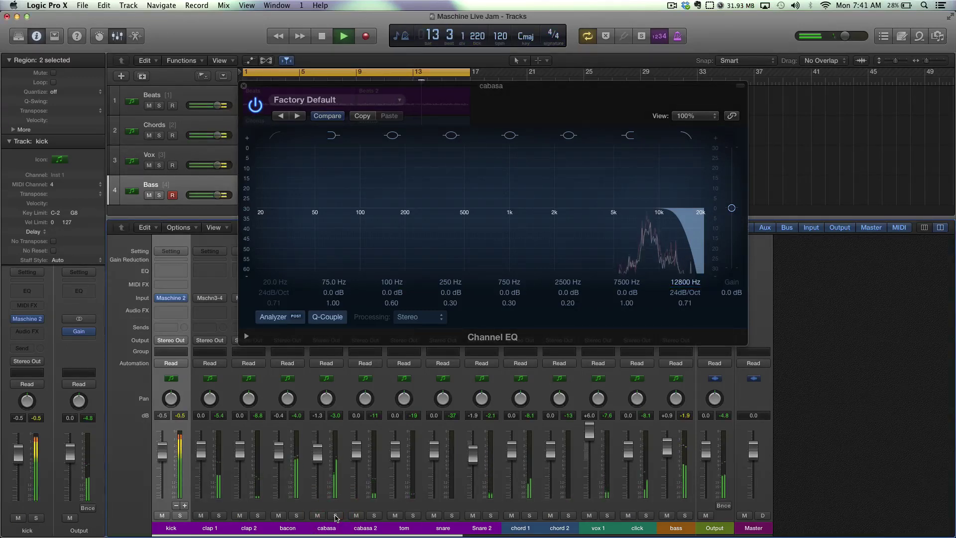
key(space)
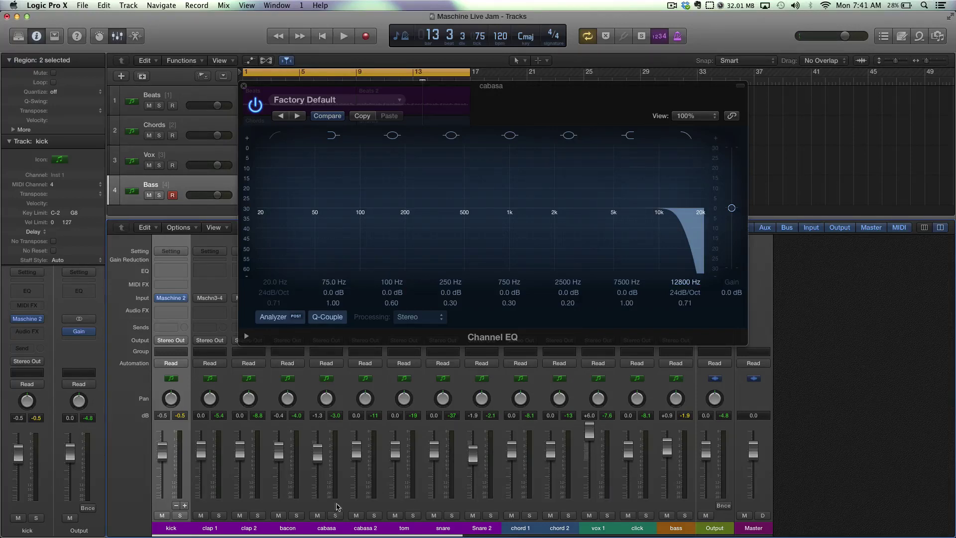
click(337, 416)
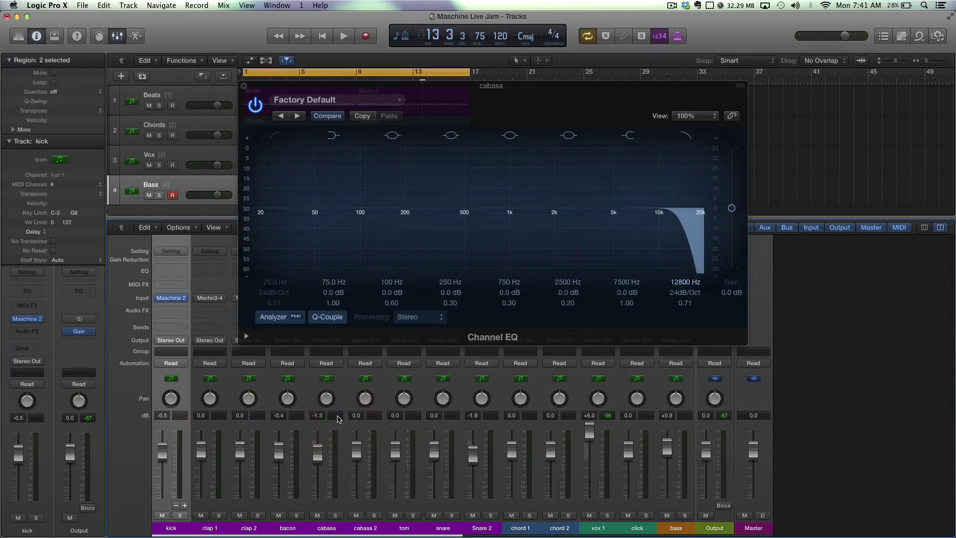
click(338, 513)
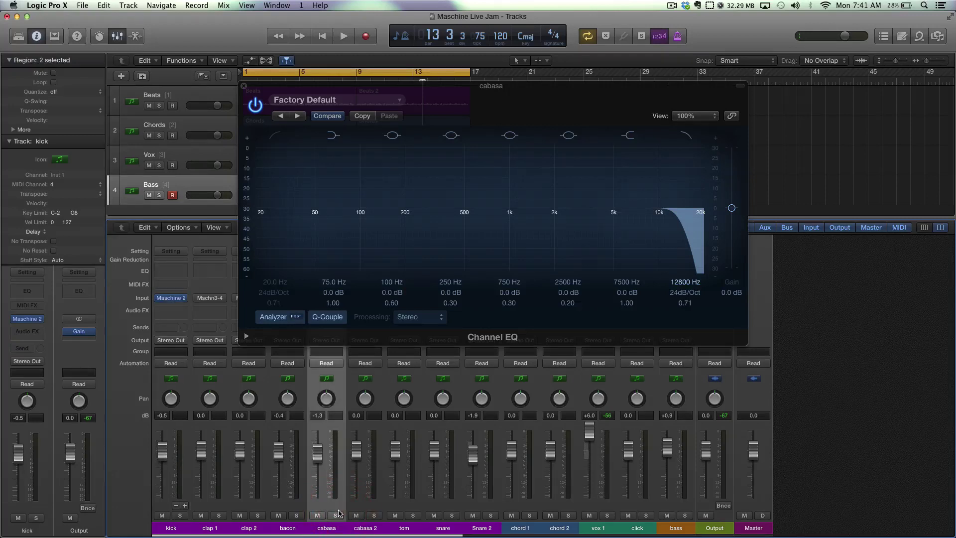
Step: Re-solo the cabasa and compare its sound with the Channel EQ bypassed
key(space)
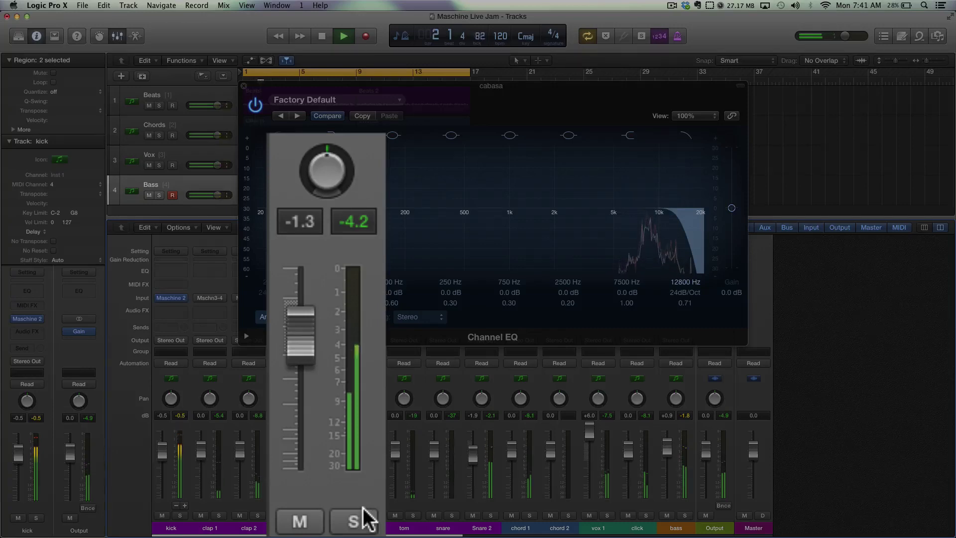
click(363, 513)
key(space)
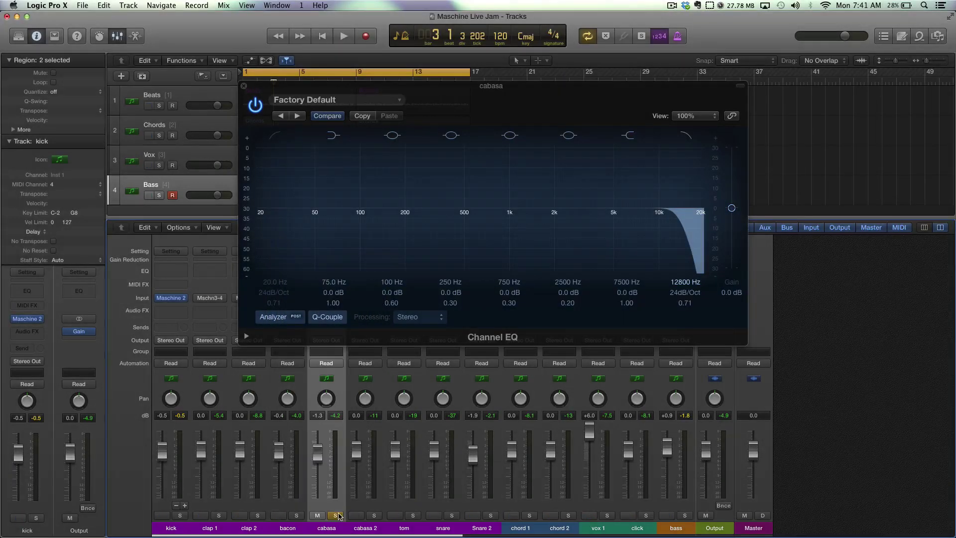
key(space)
click(256, 106)
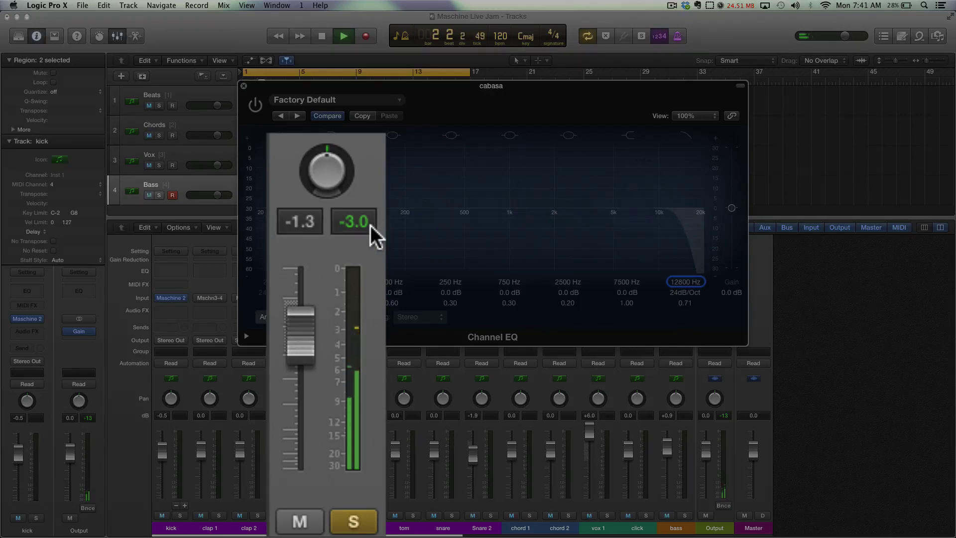
key(space)
Step: Re-enable the cabasa Channel EQ, listen to the 12800 Hz high cut, and close it
click(249, 104)
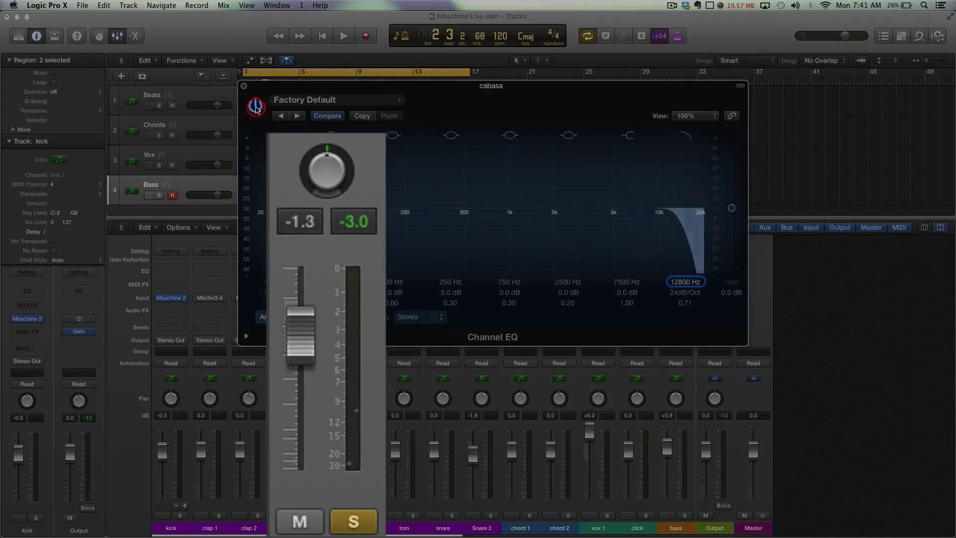
key(space)
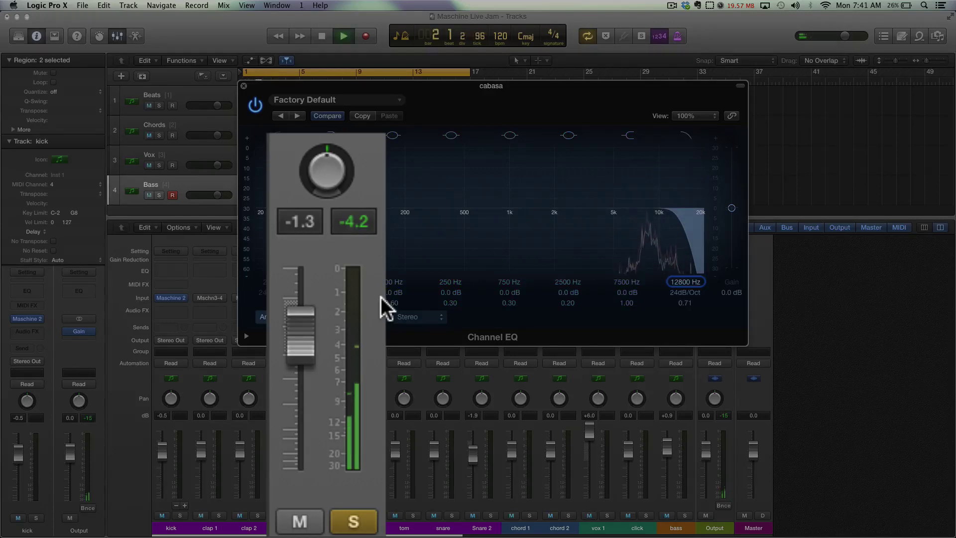
key(space)
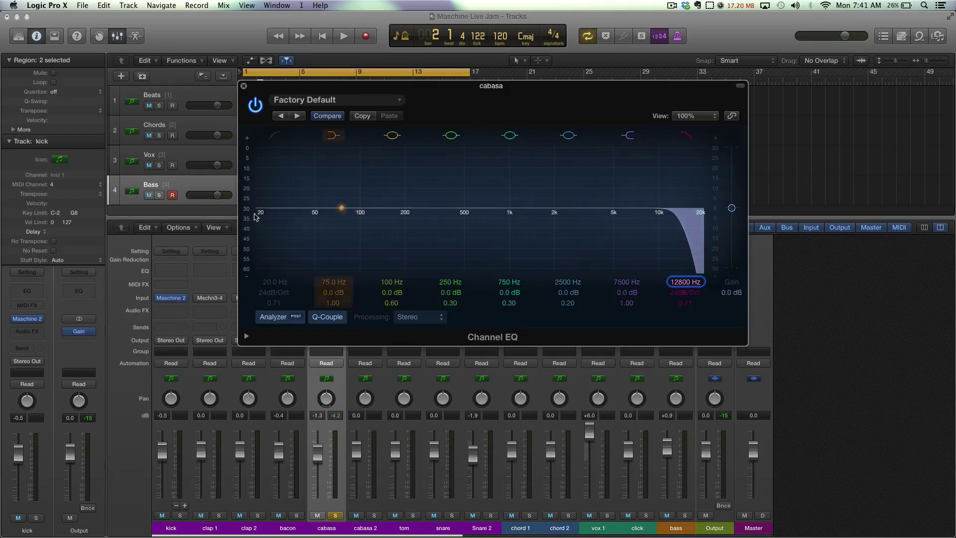
click(244, 86)
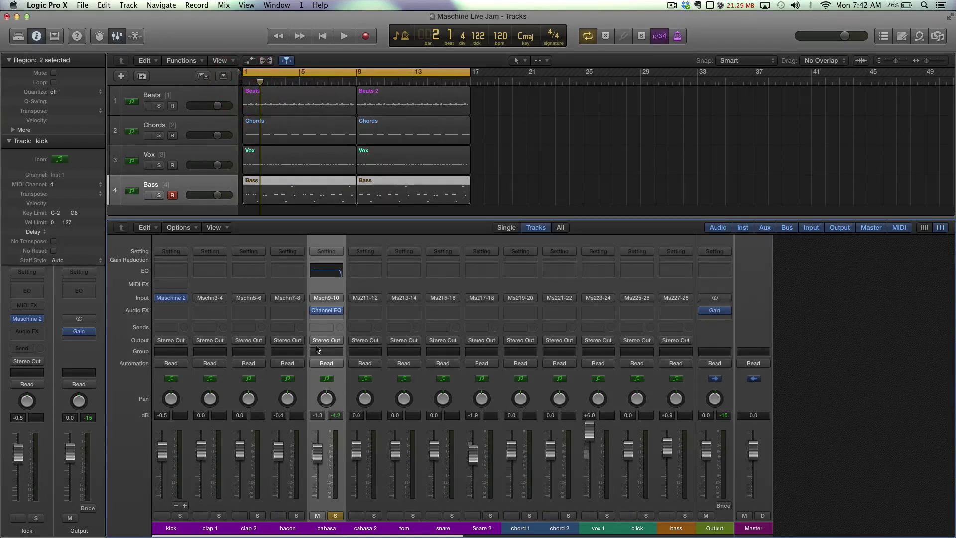
Step: Open the kick track's Maschine 2 instance and view the Beats group's MIDI output settings
mouse_move(180, 298)
click(173, 298)
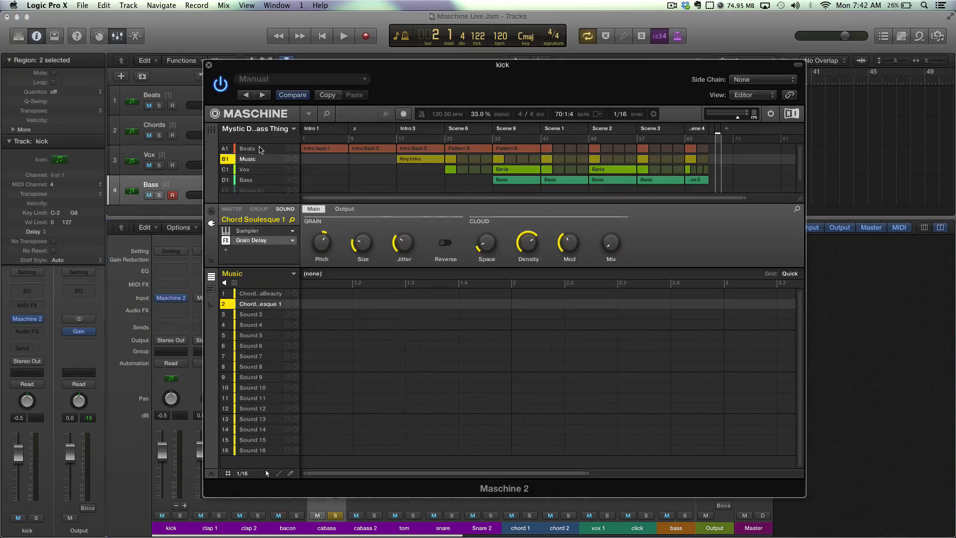
click(260, 150)
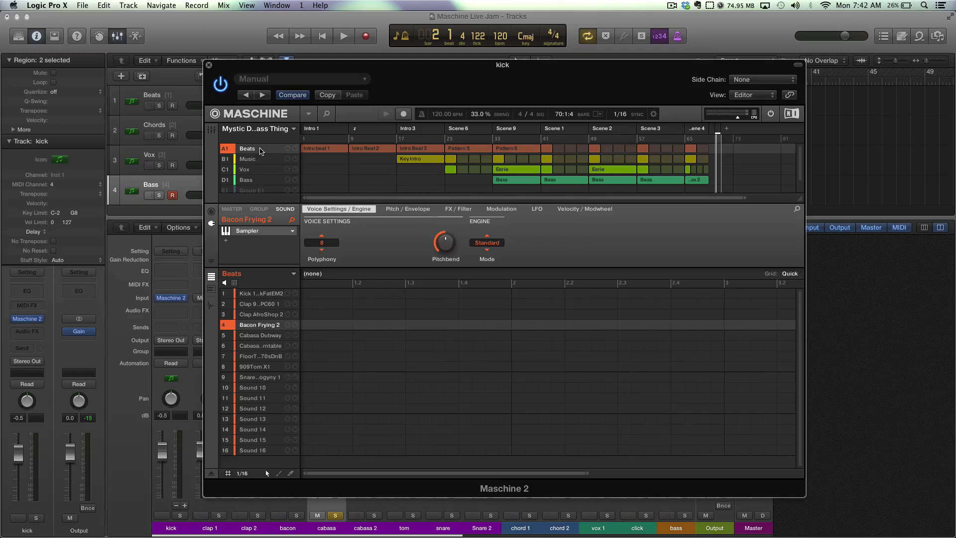
click(212, 211)
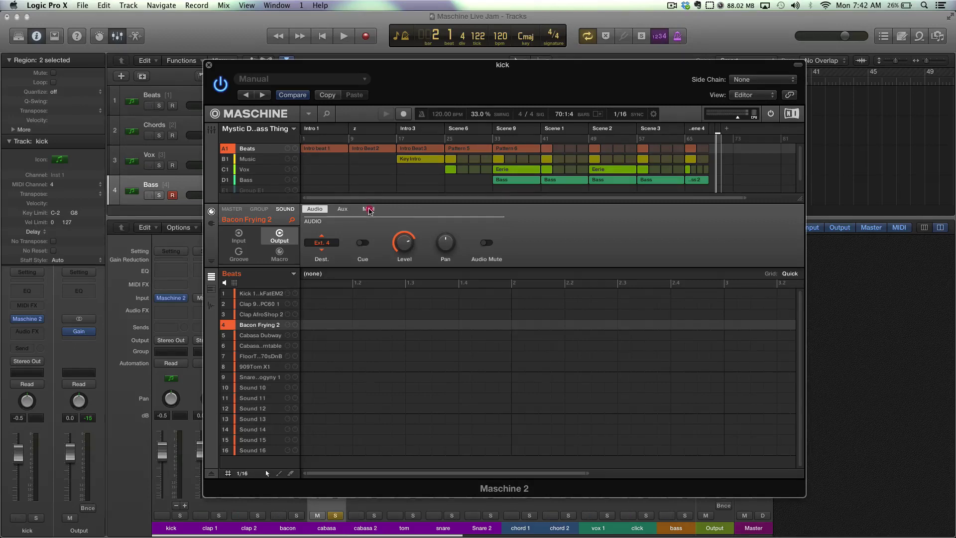
click(368, 209)
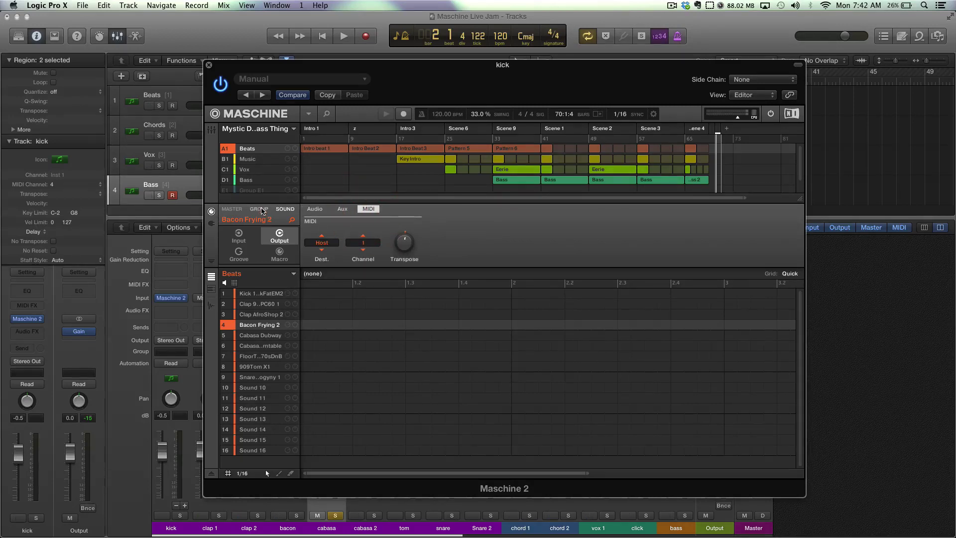
Step: Show the Beats group's MIDI input on channel 1 and record-enable the Beats track
click(260, 209)
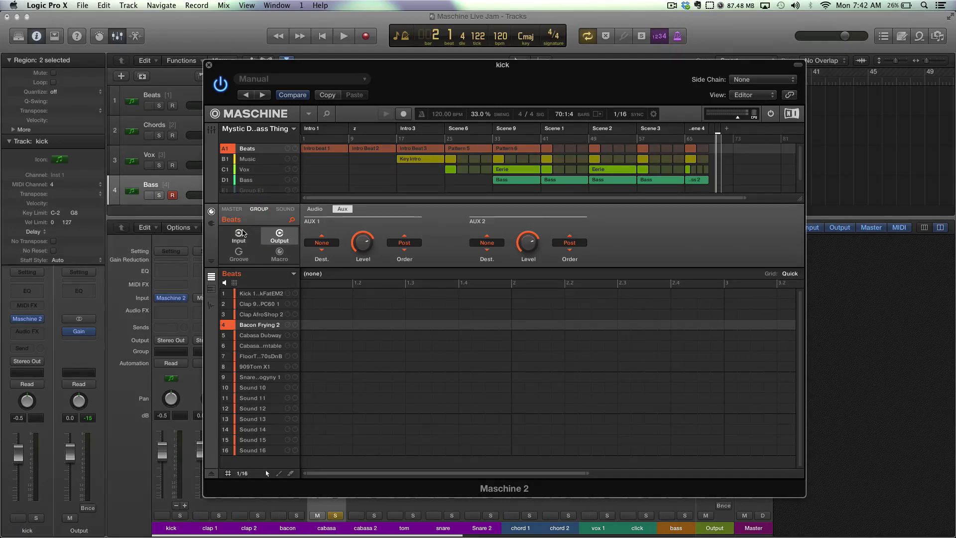
click(242, 234)
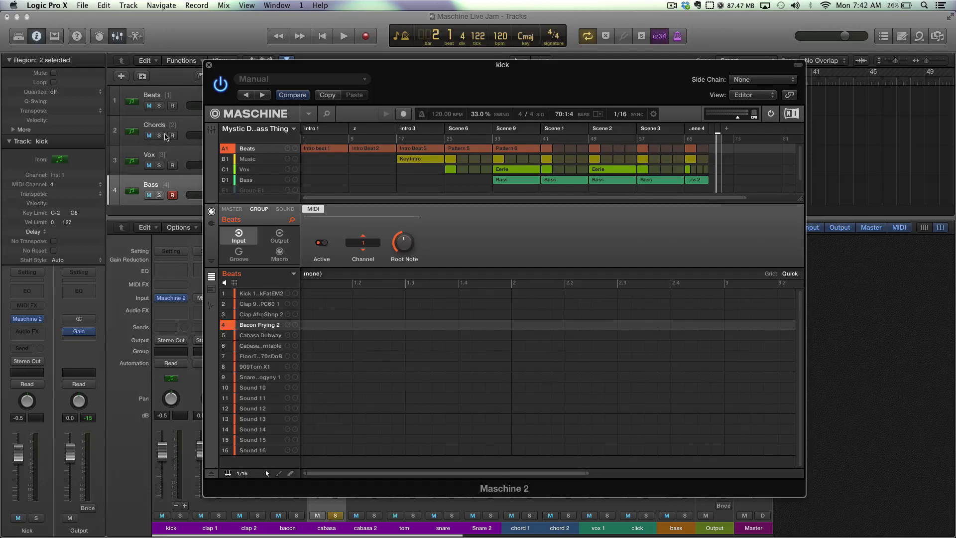
click(189, 100)
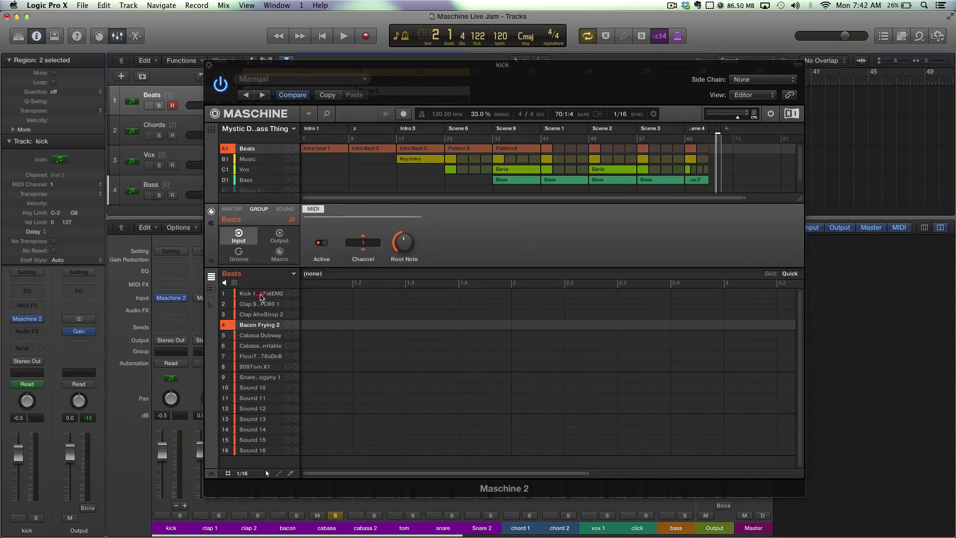
Step: Show the Kick sound's MIDI output settings, sending to Host on channel 1
click(261, 295)
click(285, 209)
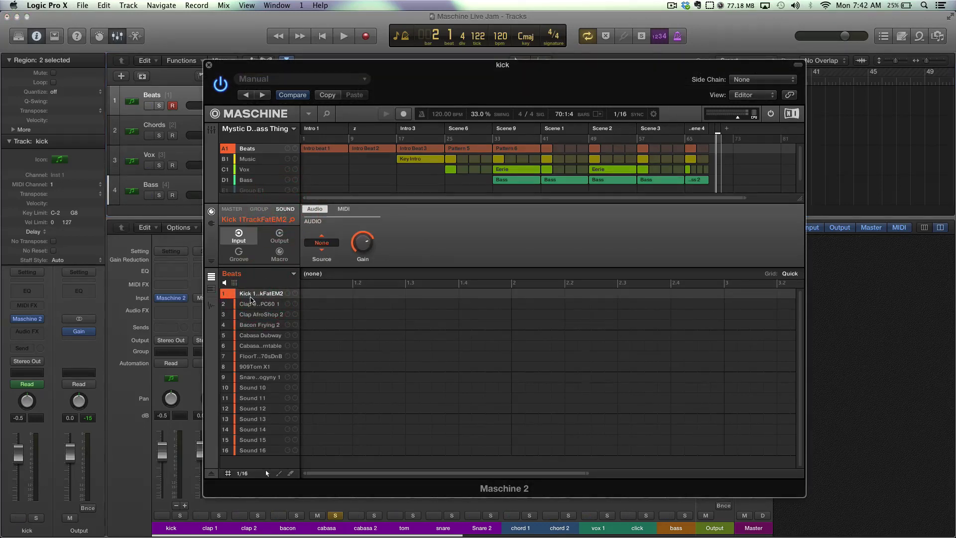
click(279, 235)
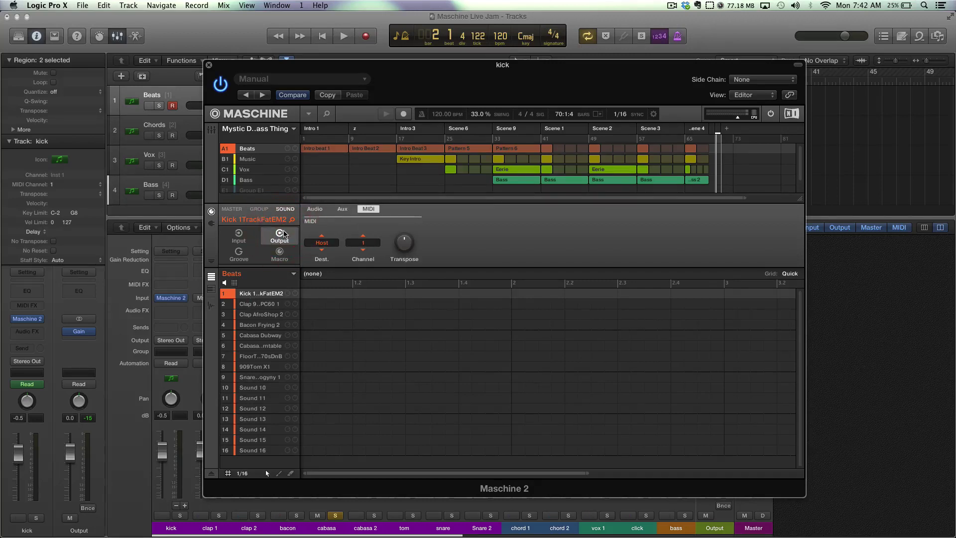
click(369, 208)
mouse_move(408, 250)
Step: Compare the two Clap sounds' MIDI output, then close the Maschine 2 window
click(262, 304)
mouse_move(407, 244)
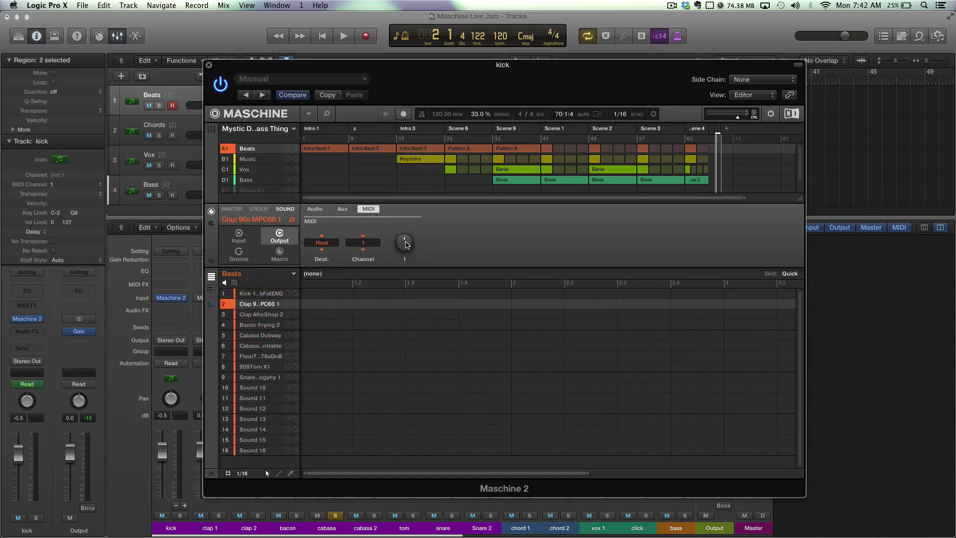
click(257, 317)
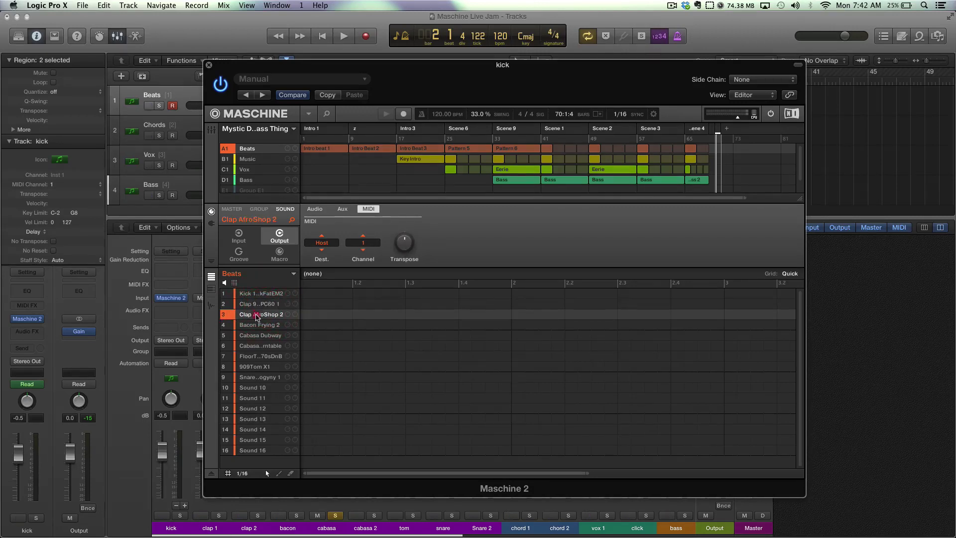
mouse_move(412, 236)
click(209, 67)
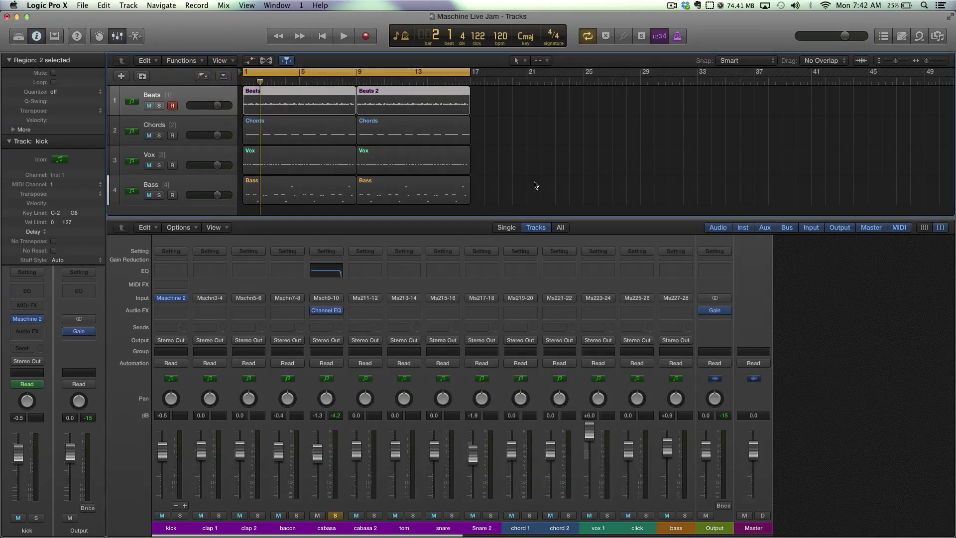
Step: Turn off the Solo button on the cabasa channel strip
click(335, 515)
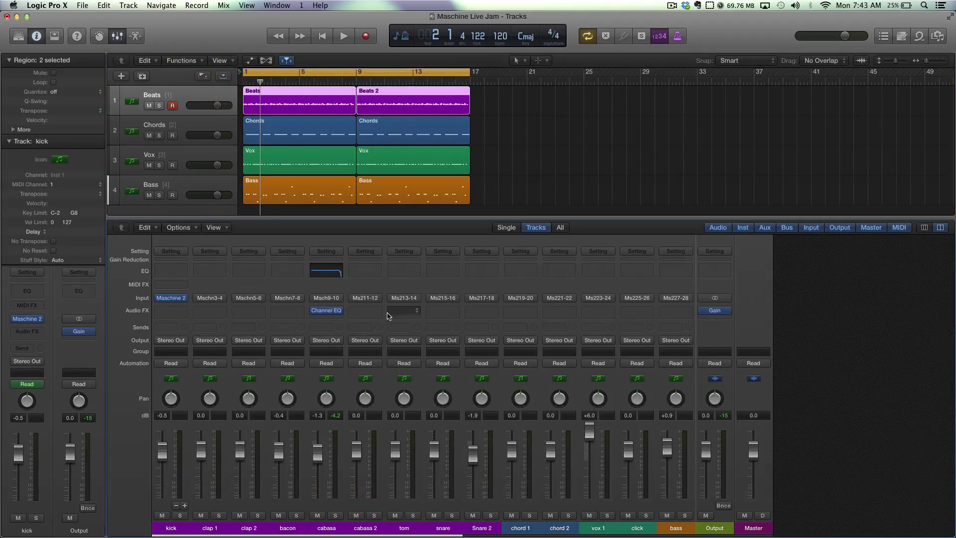